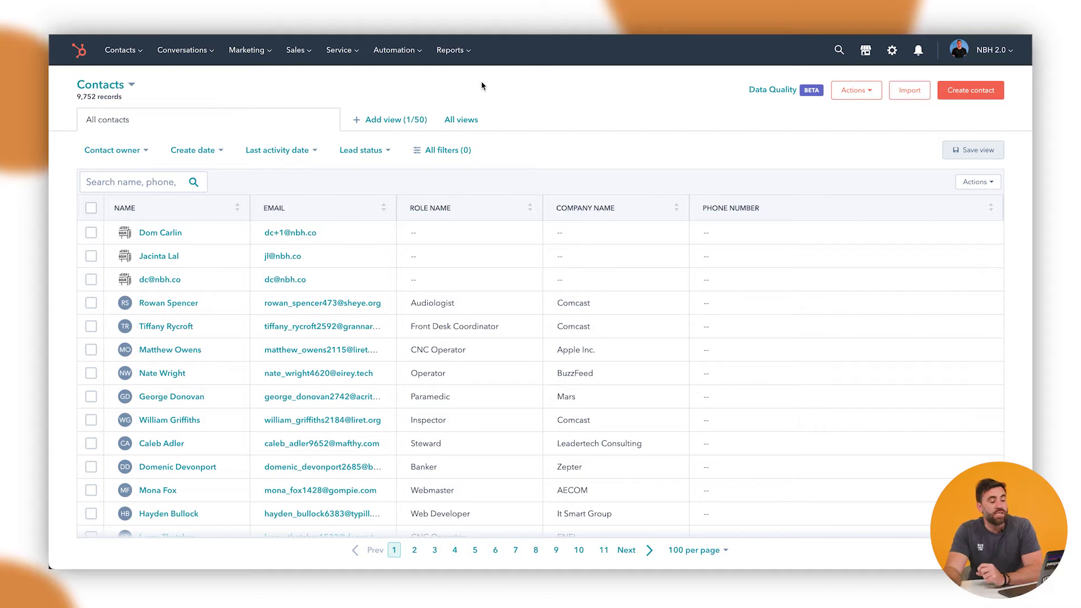
- Create a new funnel report based on Contacts, opening the Custom Contacts Report editor
mouse_move(451, 52)
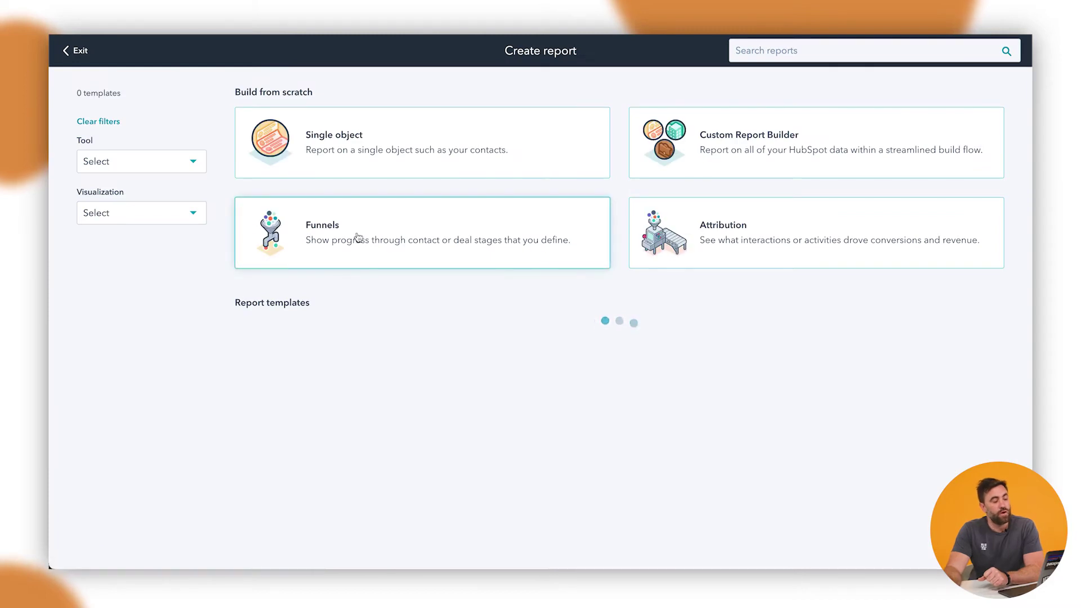
click(344, 247)
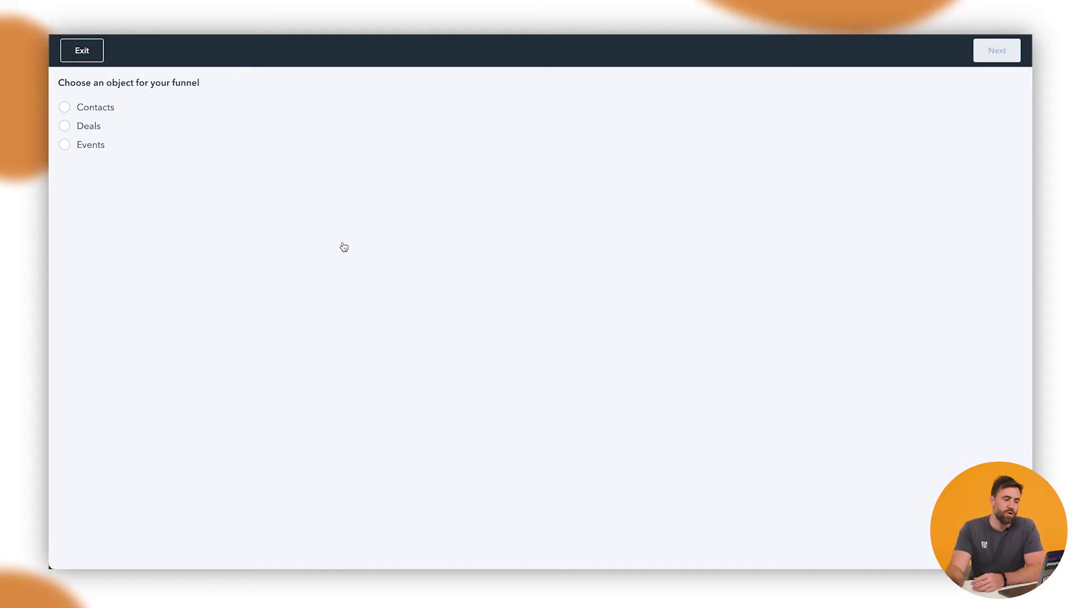
click(99, 111)
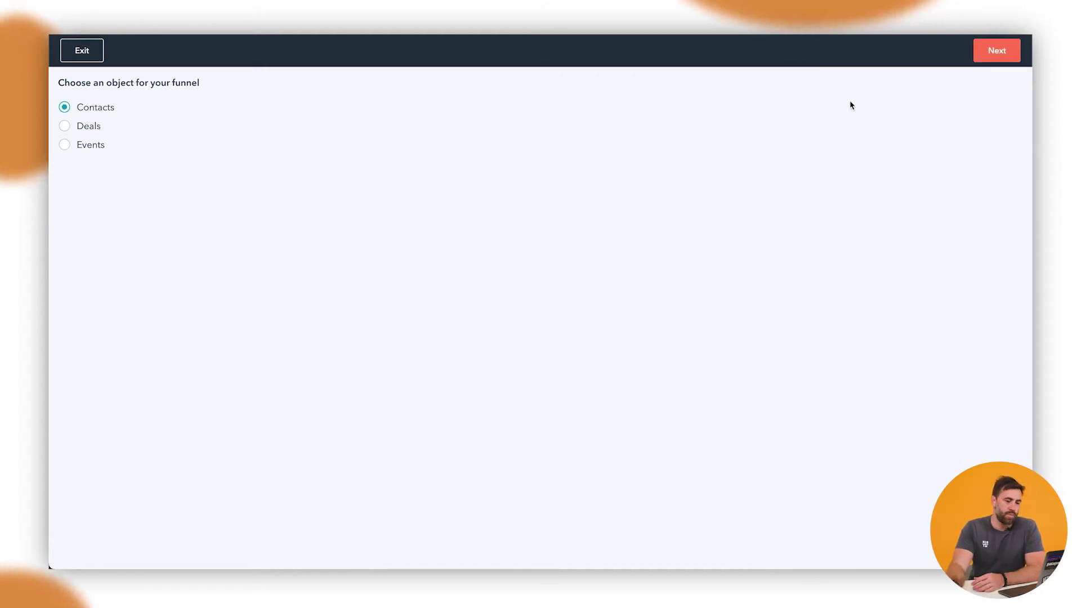
click(995, 52)
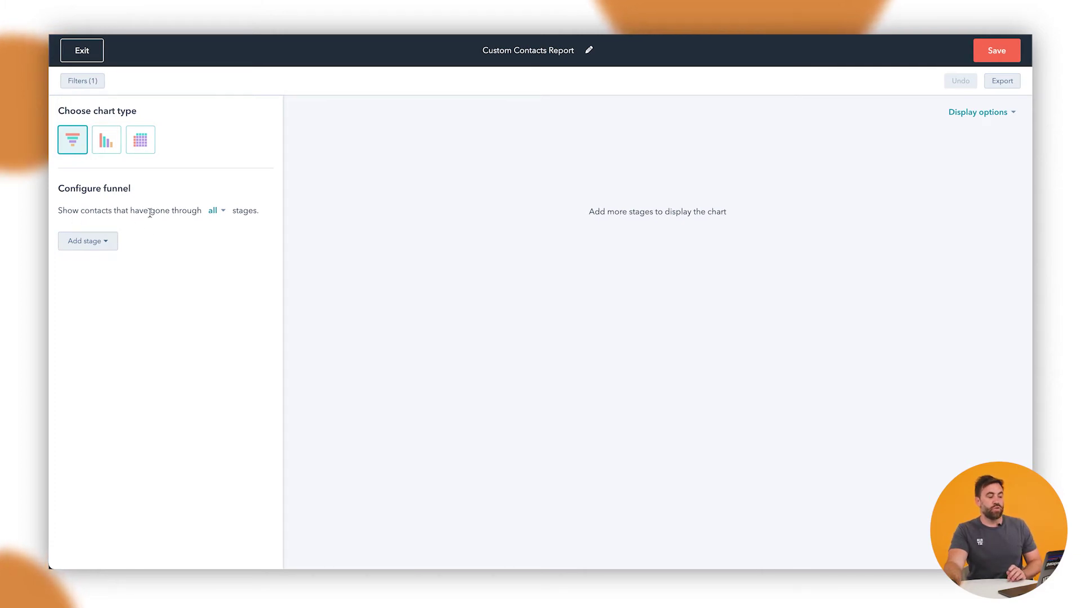
- Require contacts to pass through all funnel stages instead of any stage
click(216, 213)
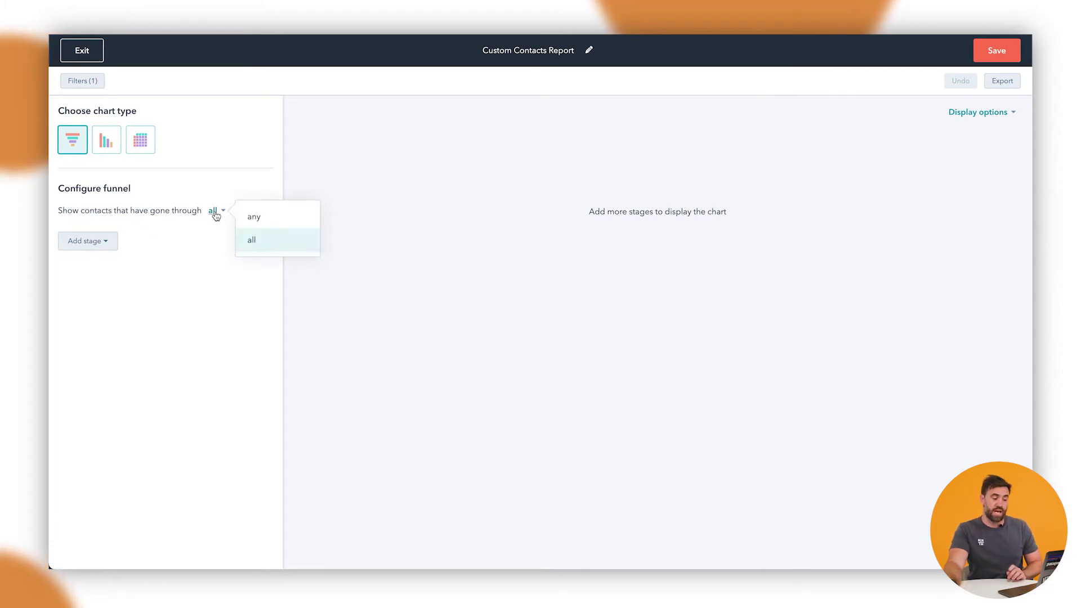
click(264, 216)
click(217, 211)
click(256, 242)
- Add lifecycle stages Subscriber, Lead, Marketing qualified lead, Sales qualified lead, Opportunity and Customer
click(103, 251)
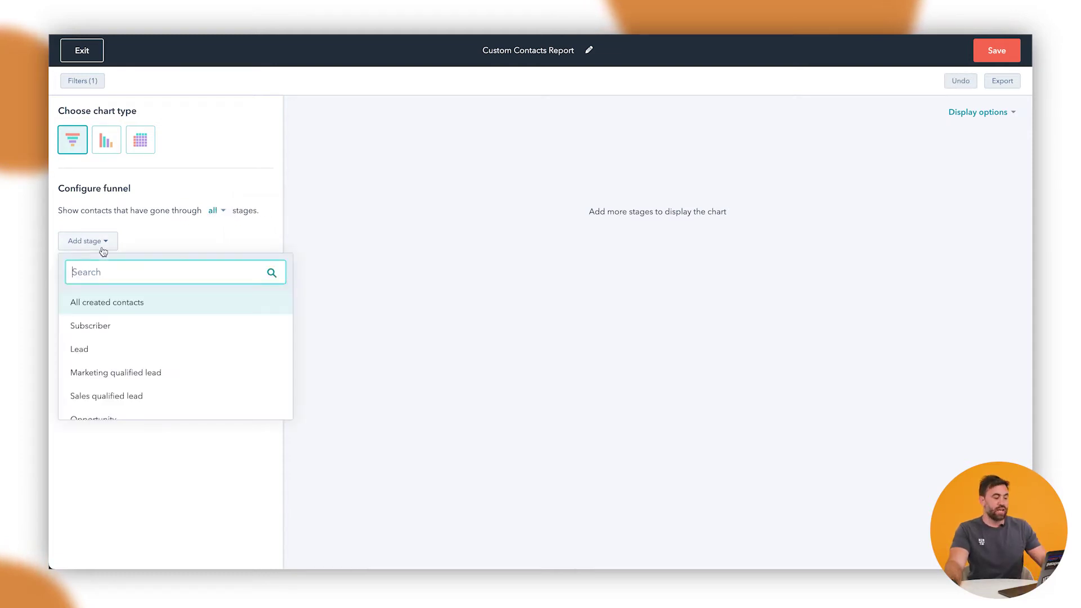
click(130, 326)
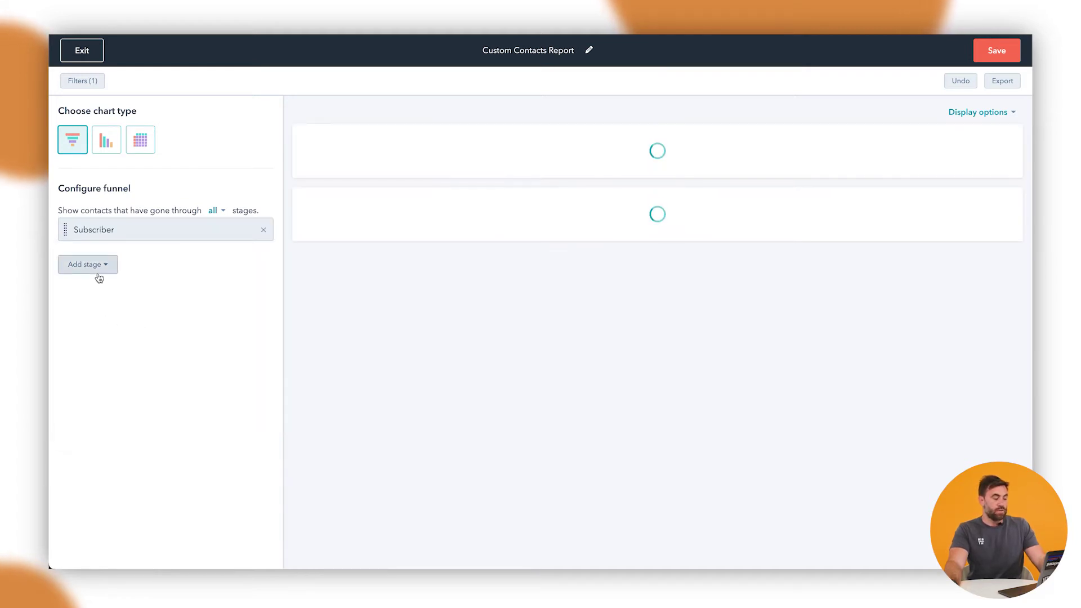
click(96, 268)
click(101, 350)
click(96, 294)
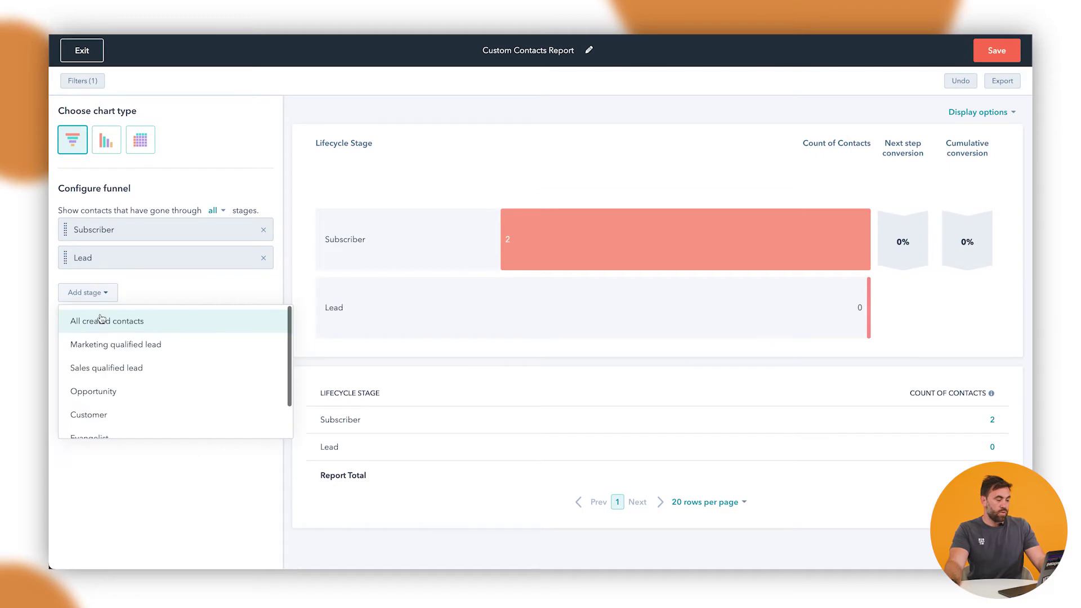
click(105, 352)
click(92, 325)
click(99, 373)
click(100, 349)
click(113, 403)
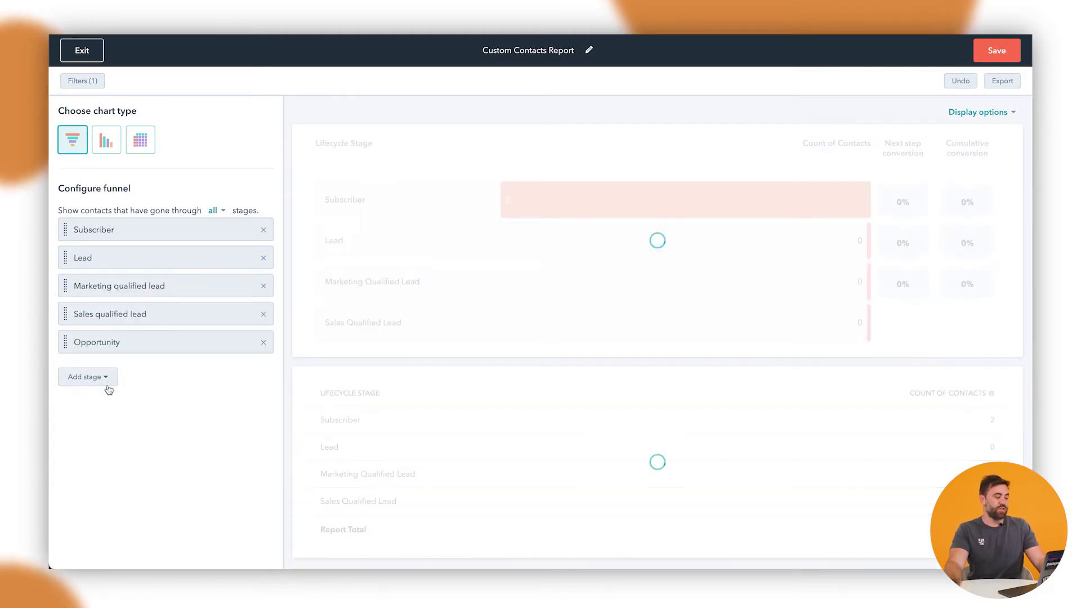
click(104, 376)
click(111, 429)
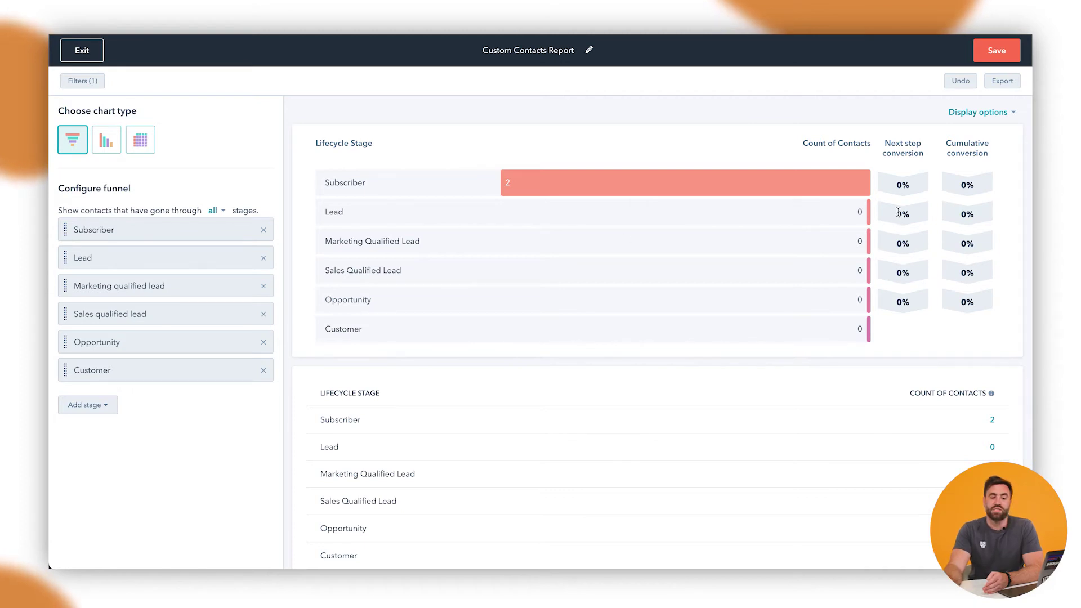
click(903, 184)
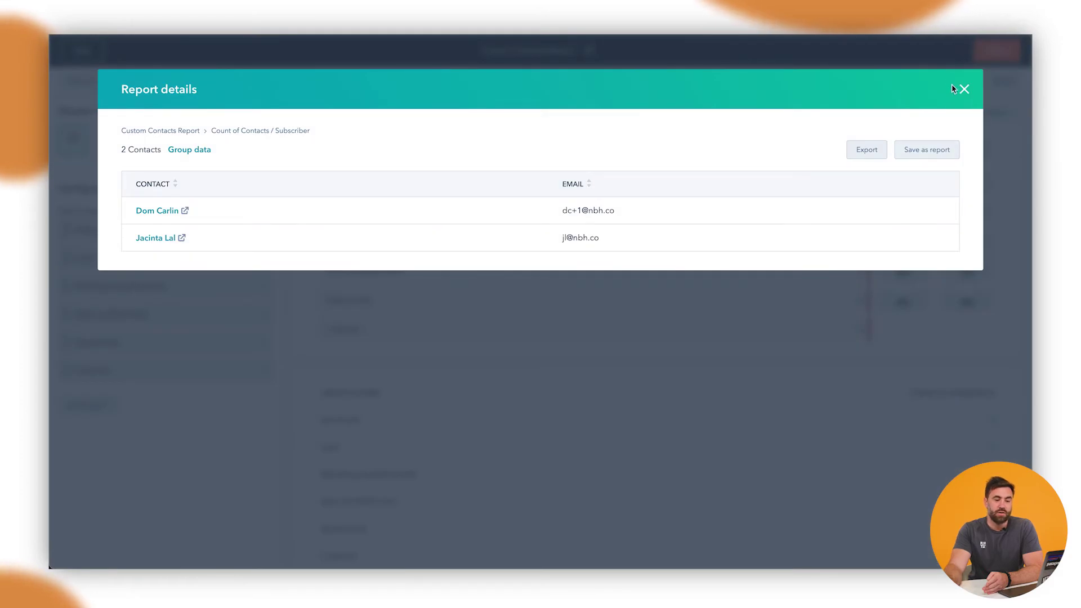
click(964, 89)
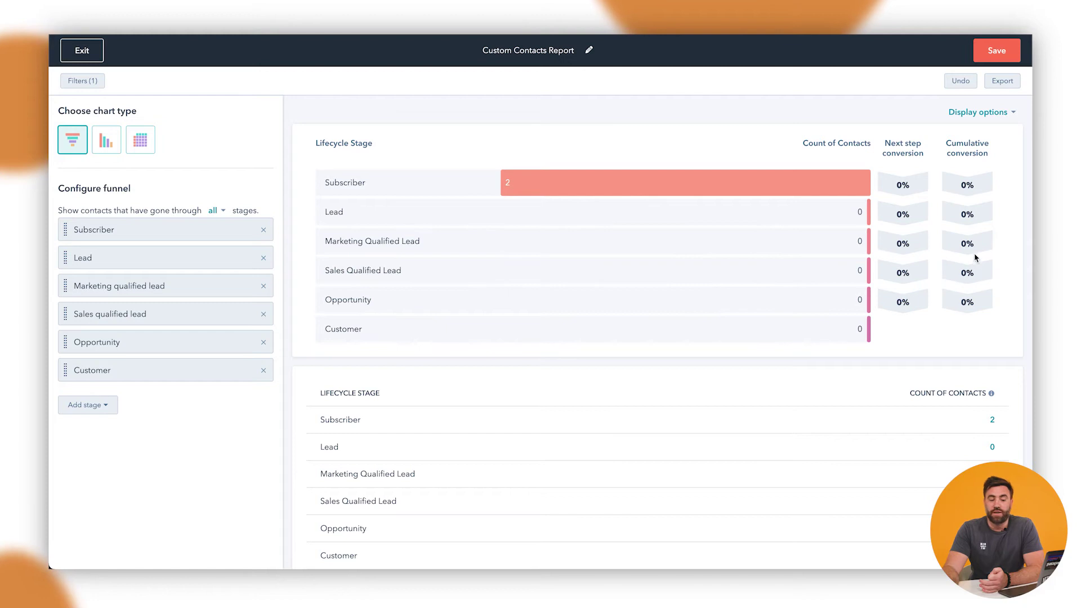
click(960, 249)
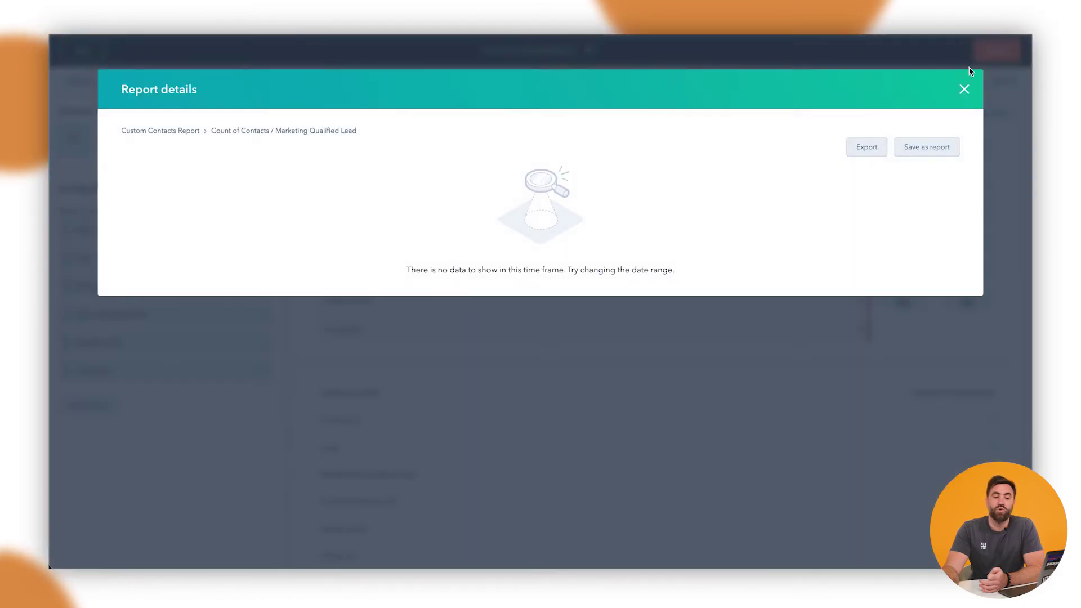
click(964, 89)
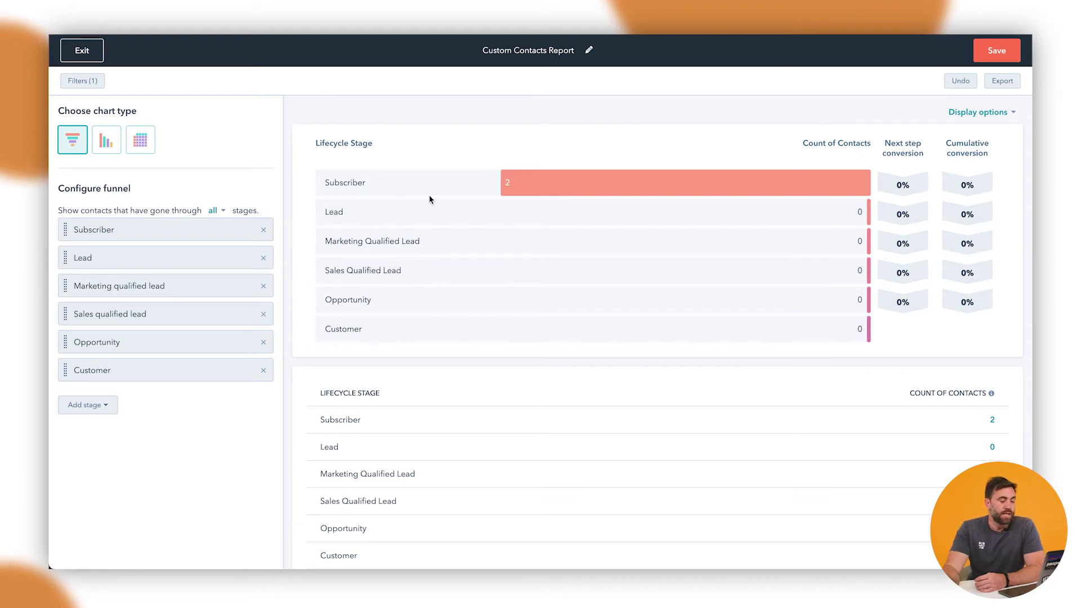
- Preview the funnel as Column and Table, then return to the funnel bar chart
click(98, 139)
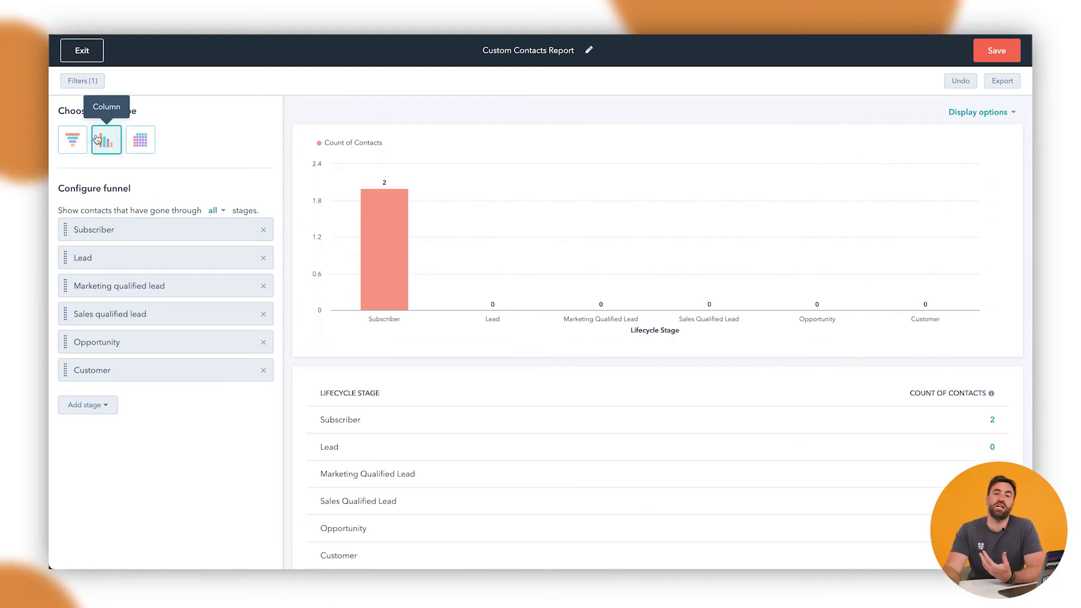
click(136, 146)
click(72, 144)
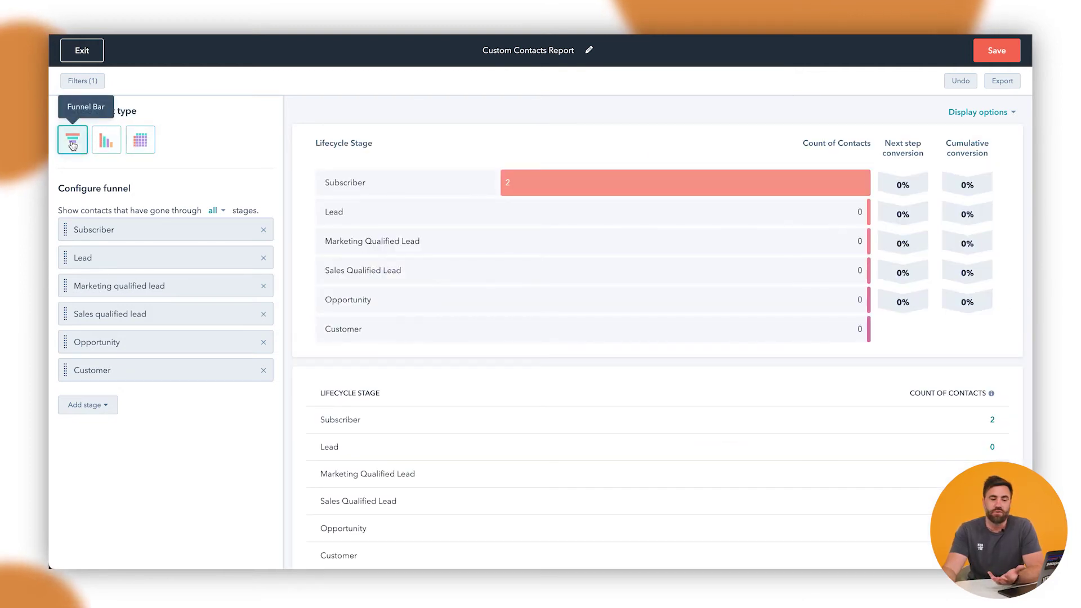
- Rename the report to 'Marketing - Funnel Report'
click(538, 50)
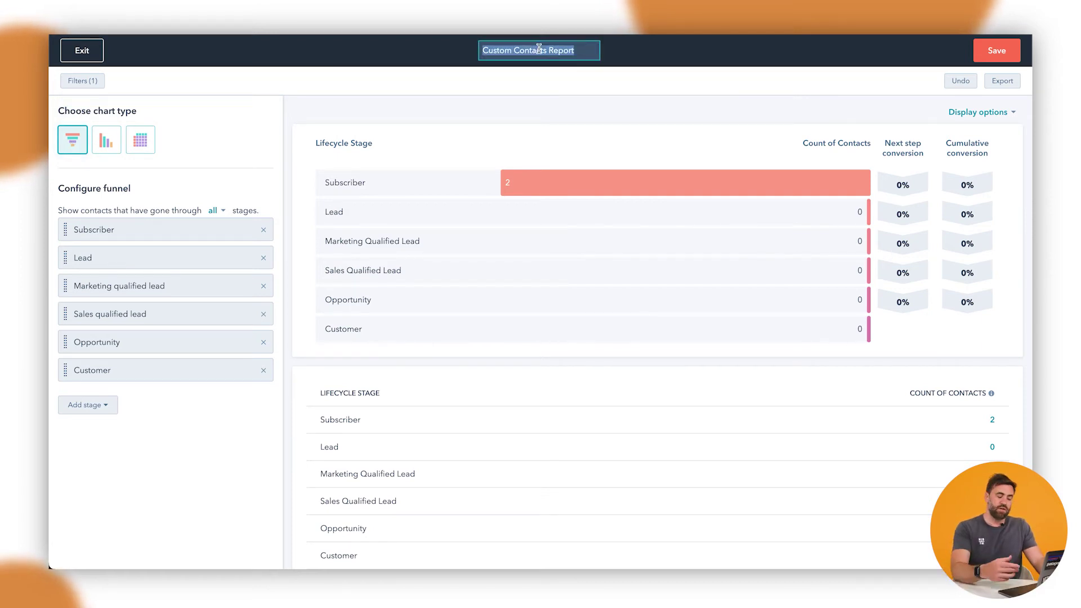
text(Marketing)
key(BackSpace)
key(BackSpace)
key(BackSpace)
key(BackSpace)
key(BackSpace)
text(eting -)
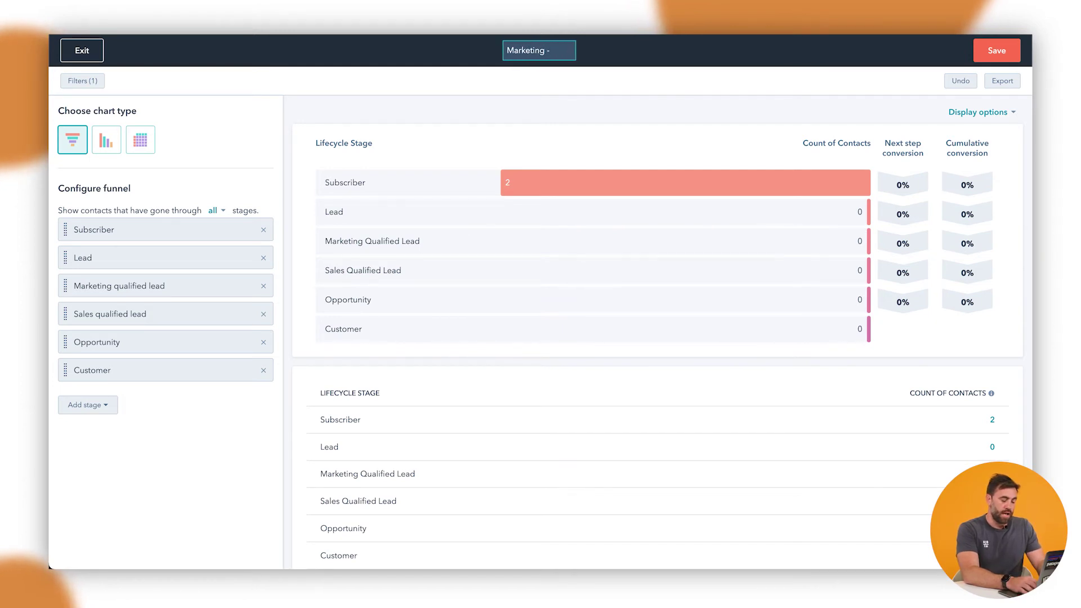
text( Funnel Report)
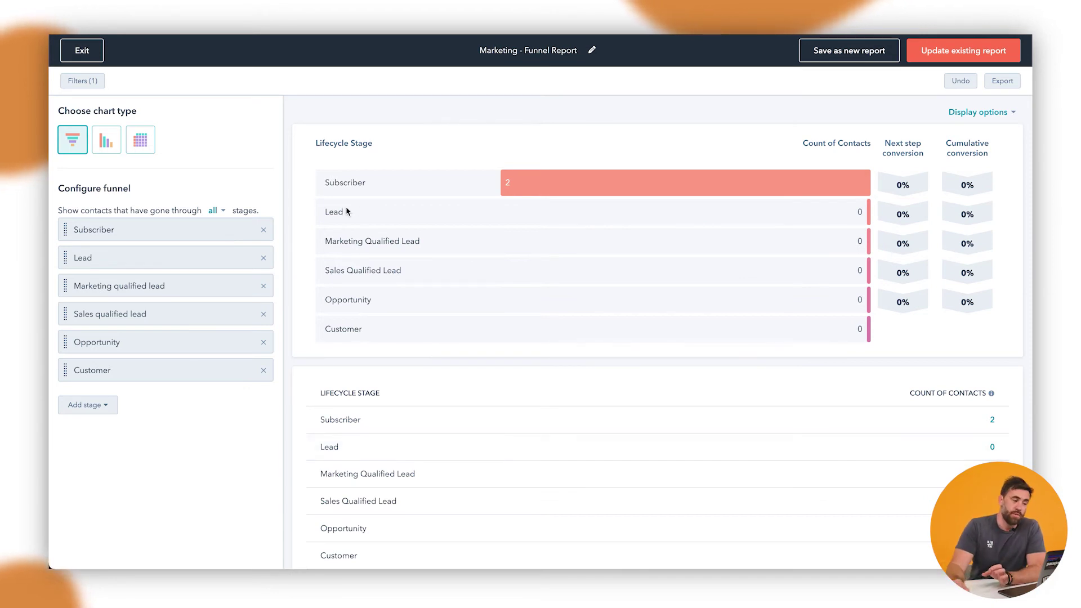
- Exit the marketing report and start a new Deals-based funnel report from scratch
click(87, 54)
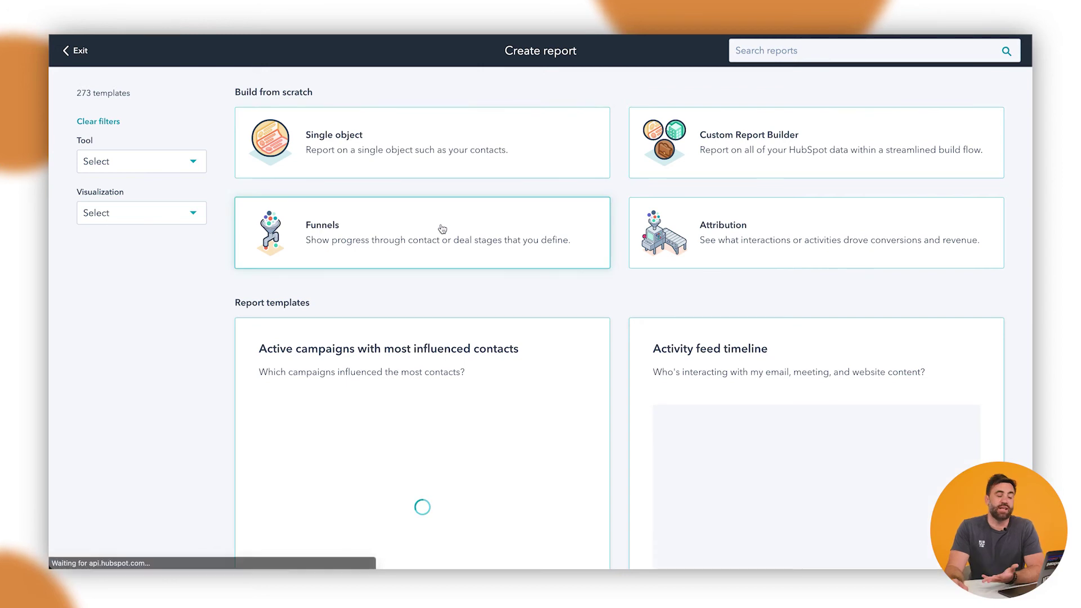
click(400, 241)
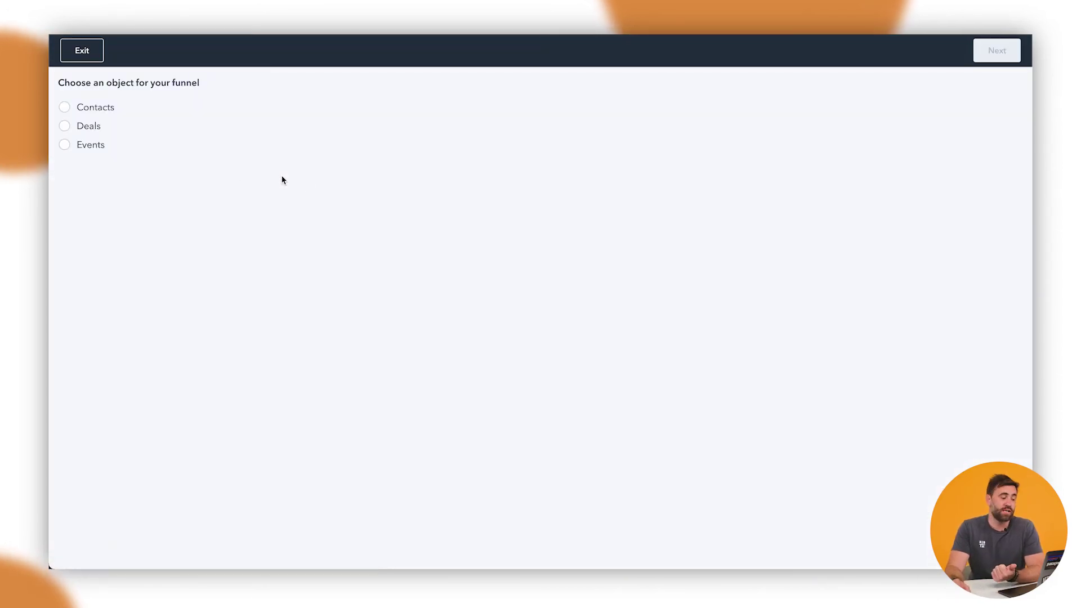
click(89, 125)
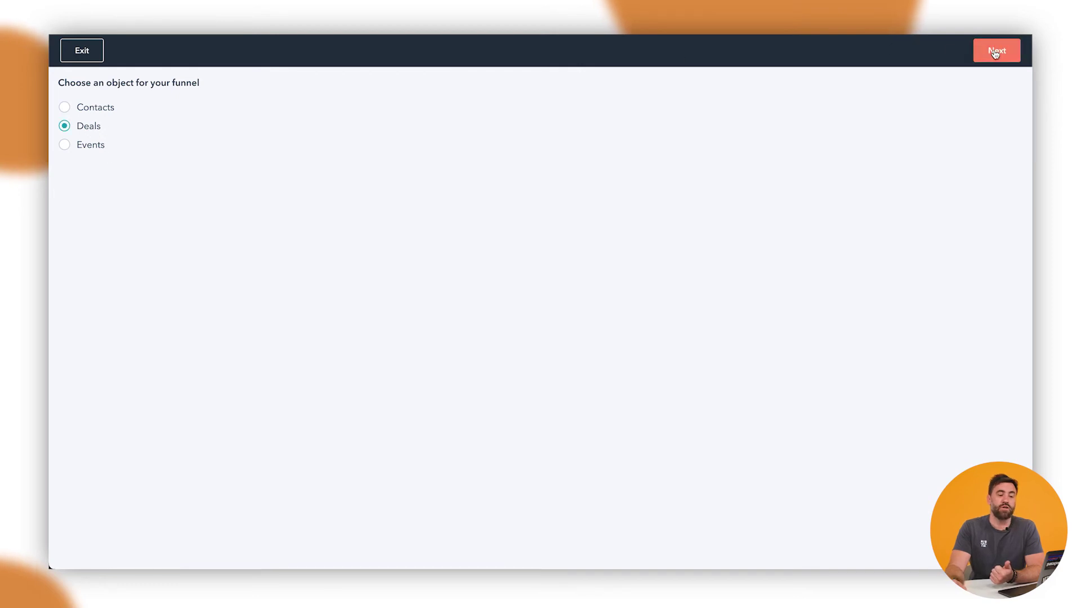
click(993, 50)
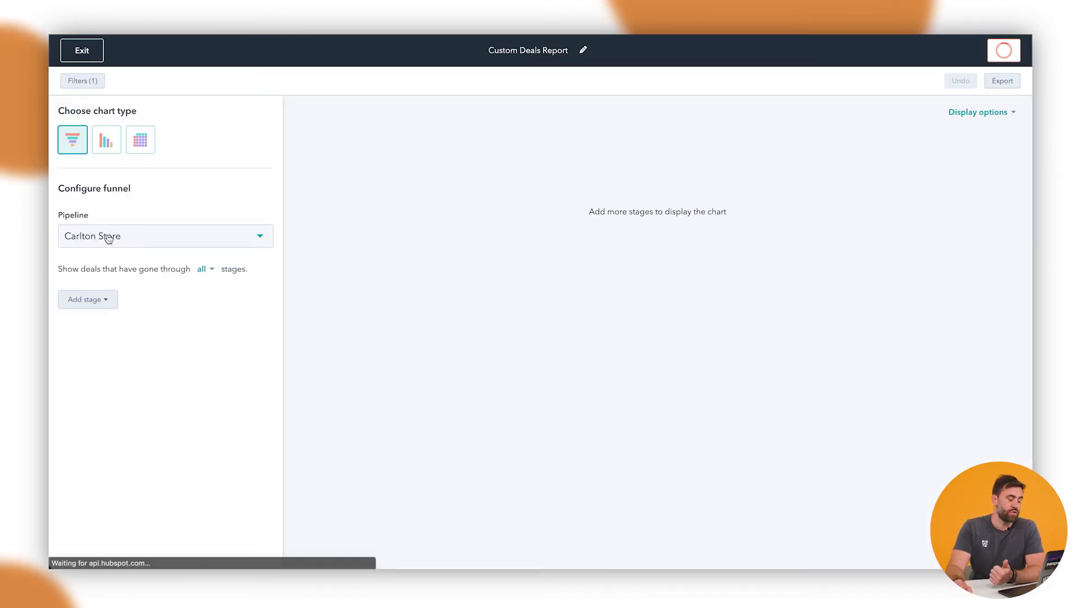
- Switch the deals funnel pipeline to NBH Sales Pipeline
click(113, 236)
scroll(166, 326, down, 1)
click(148, 328)
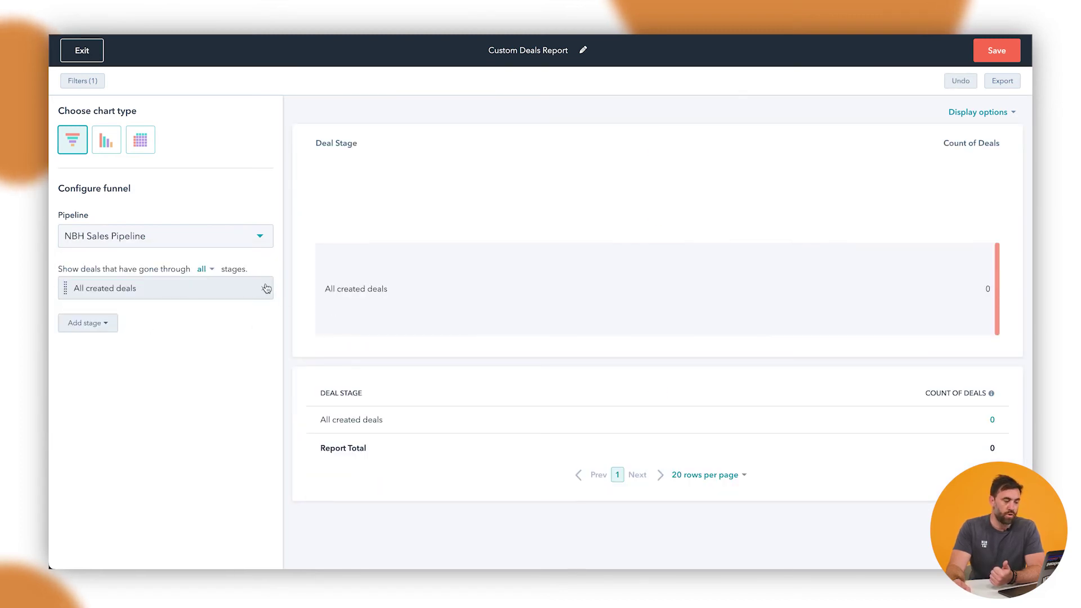
- Add stages Appointment scheduled, No Contact, Qualified to buy, Presentation scheduled and Decision Maker Bought-In
click(113, 327)
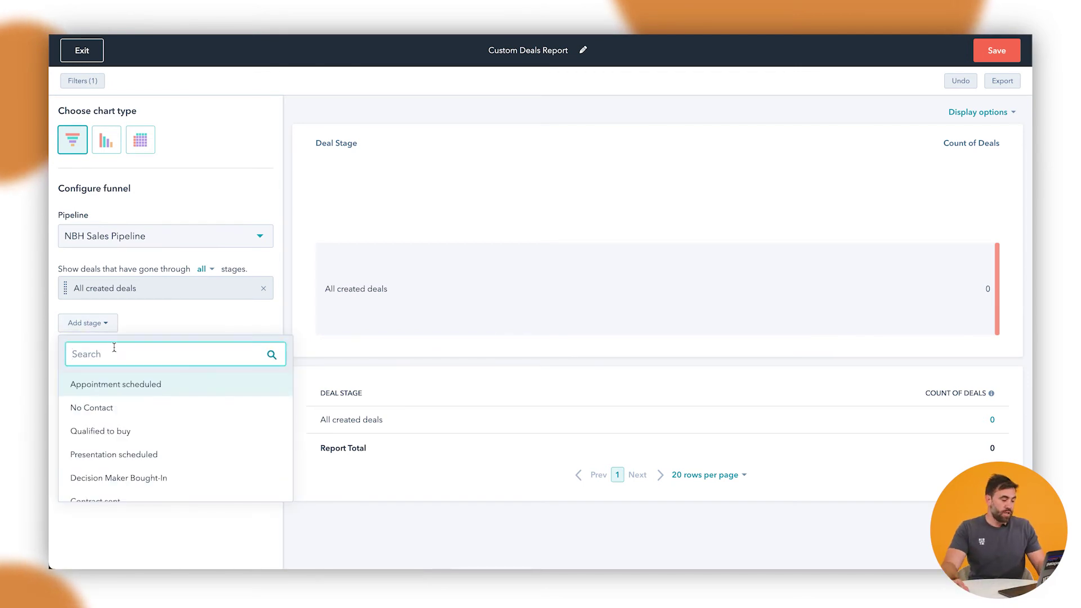
click(121, 386)
click(99, 351)
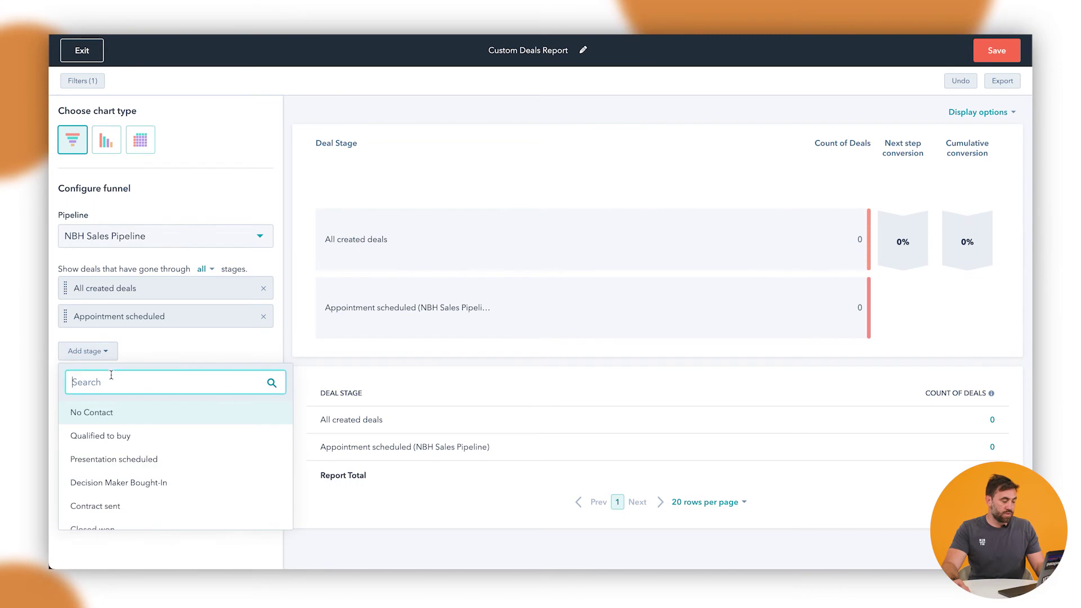
click(102, 411)
click(90, 380)
click(101, 409)
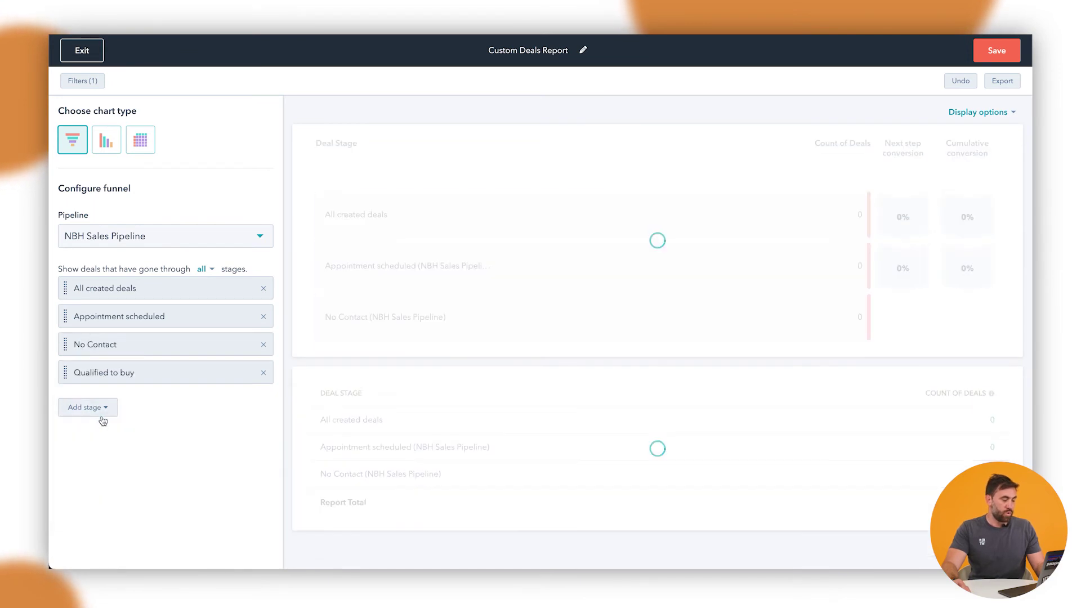
click(102, 406)
click(101, 434)
click(101, 436)
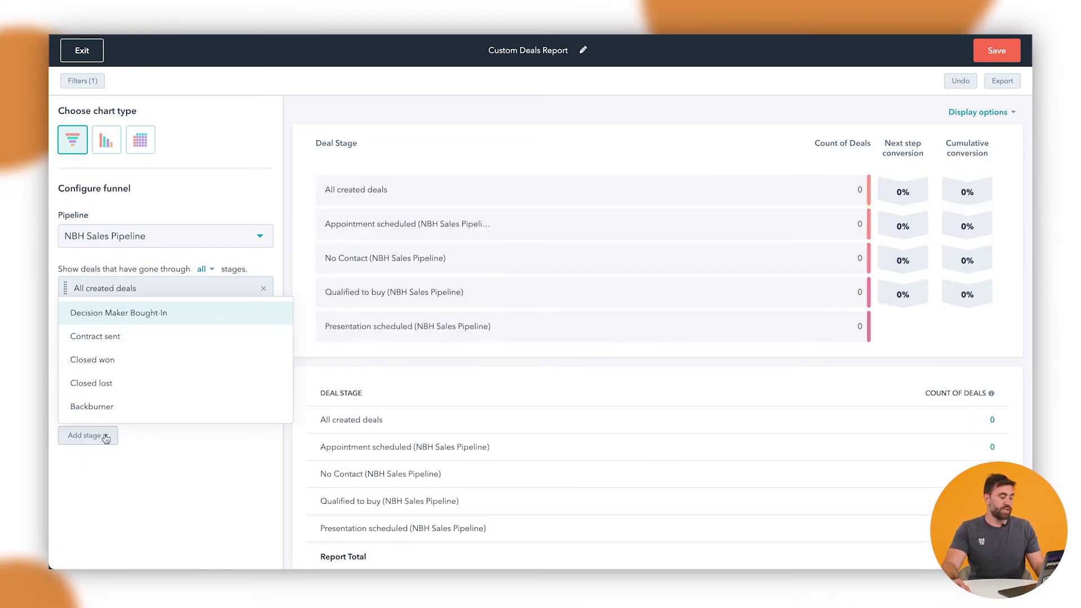
click(115, 313)
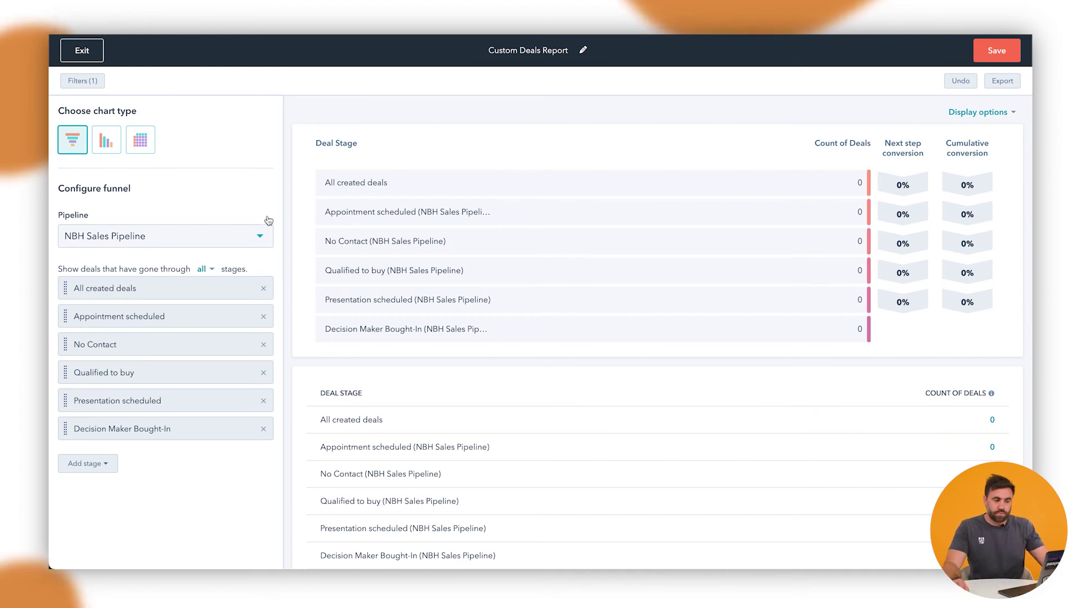
- Title the report 'Funnel - Sales Report', trying Column and Table before keeping Funnel Bar
click(506, 51)
text(F)
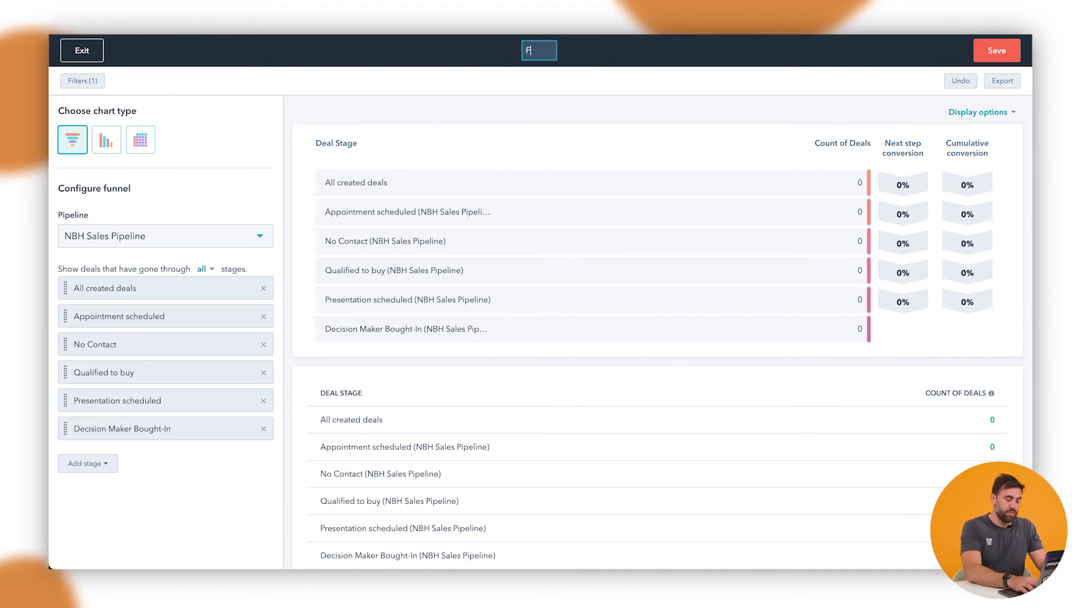
text(unnel - Sale)
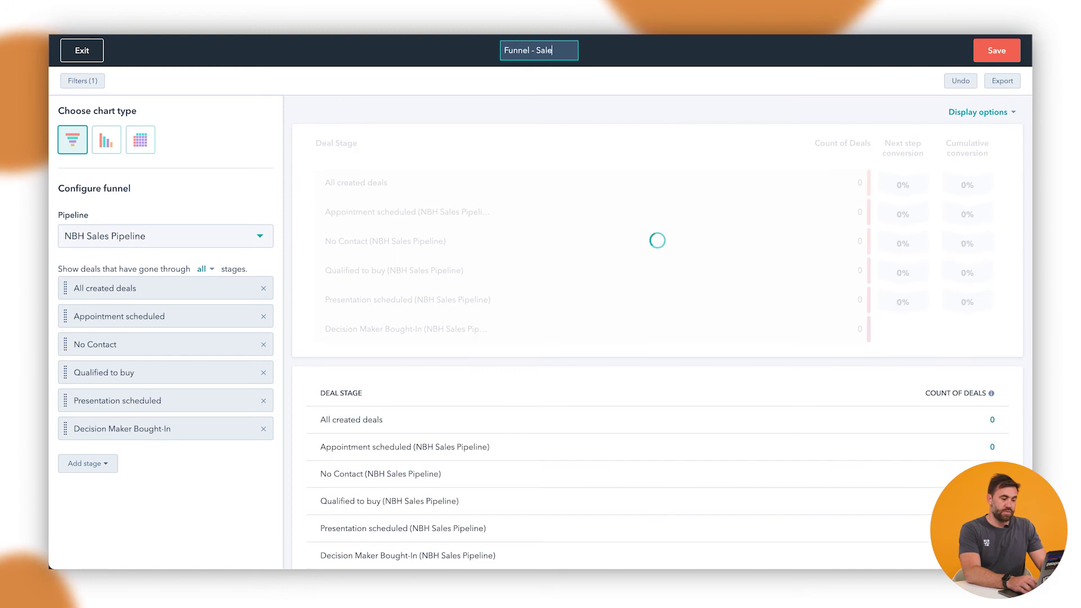
text(s Report)
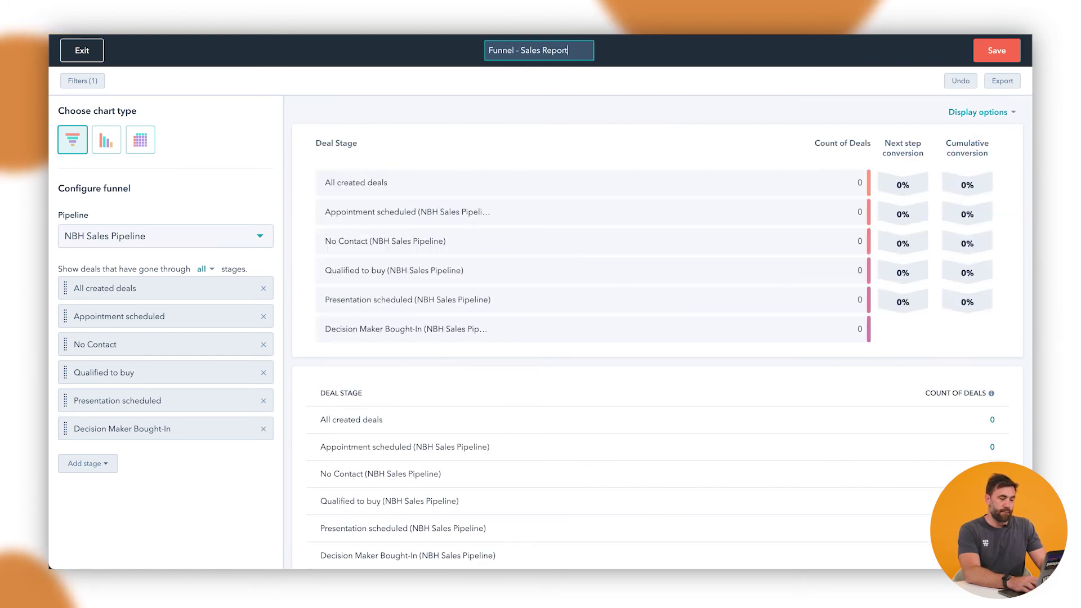
click(107, 140)
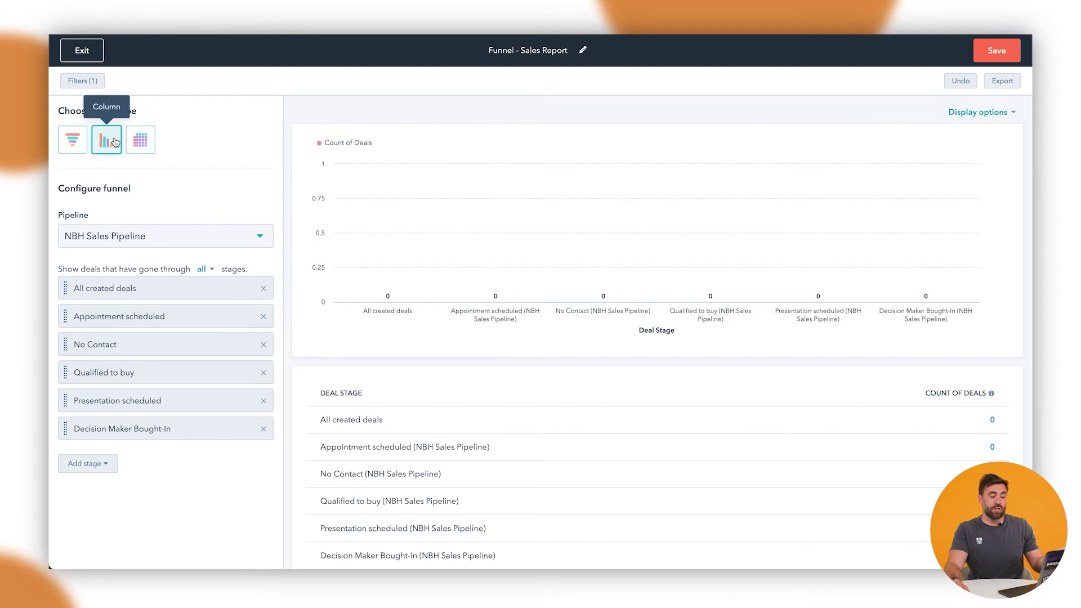
click(140, 140)
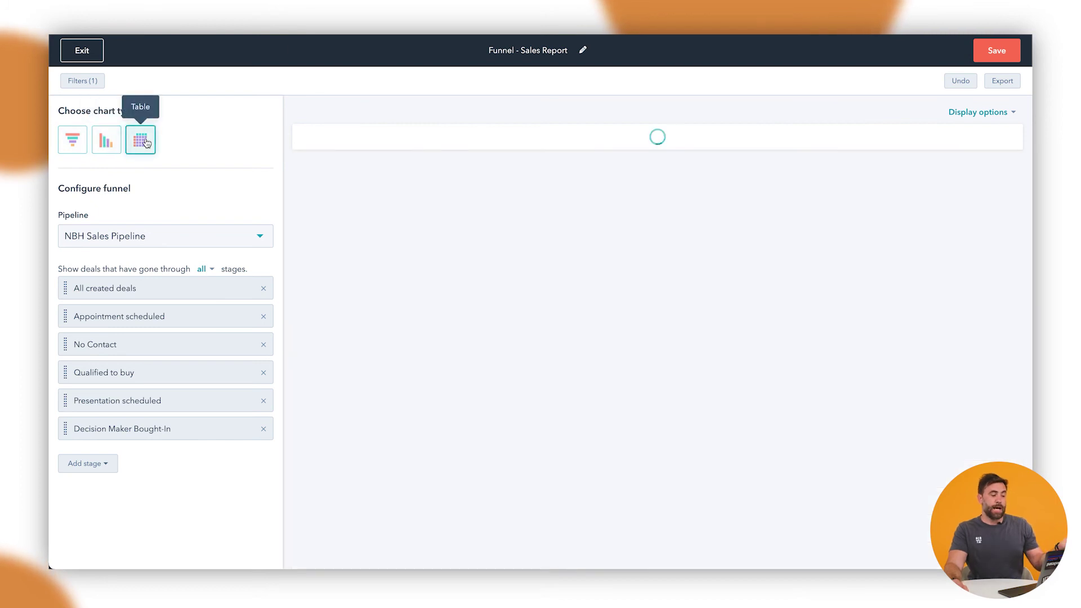
click(75, 144)
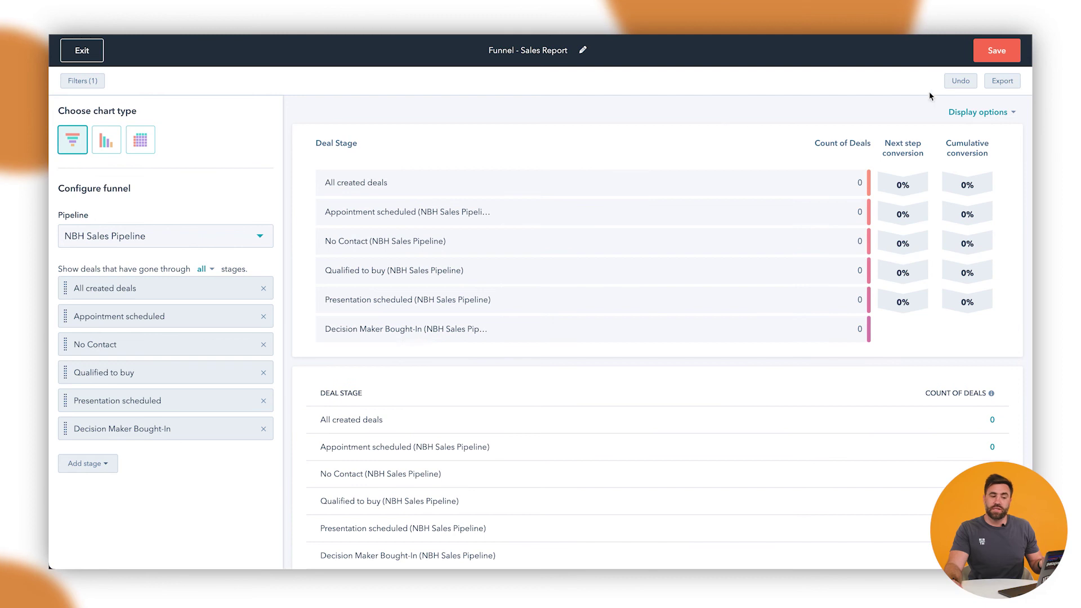
- Start saving the report and choose to add it to an existing dashboard
click(995, 51)
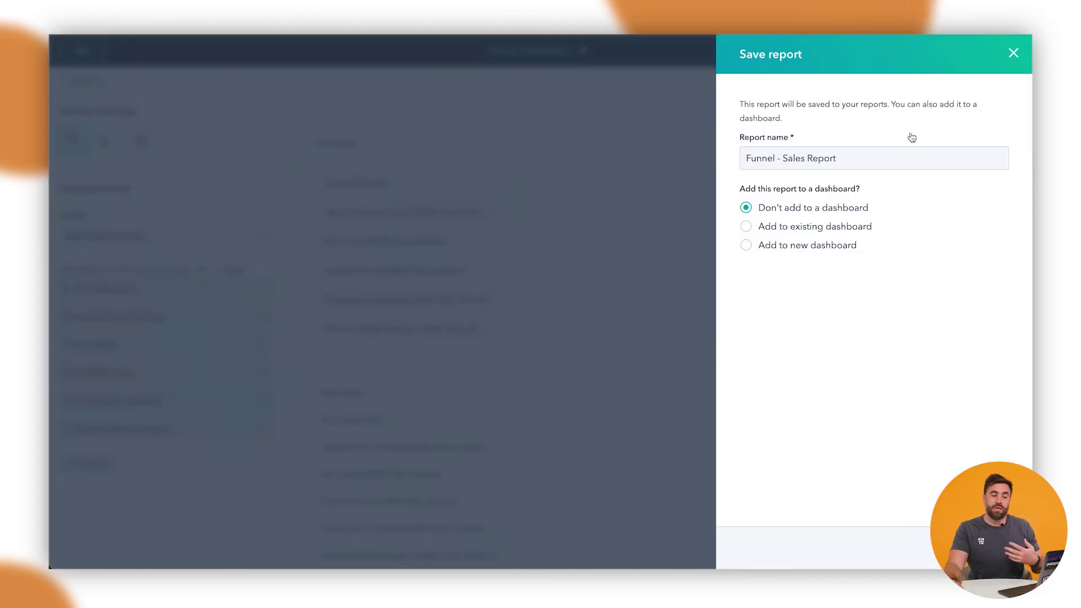
click(823, 227)
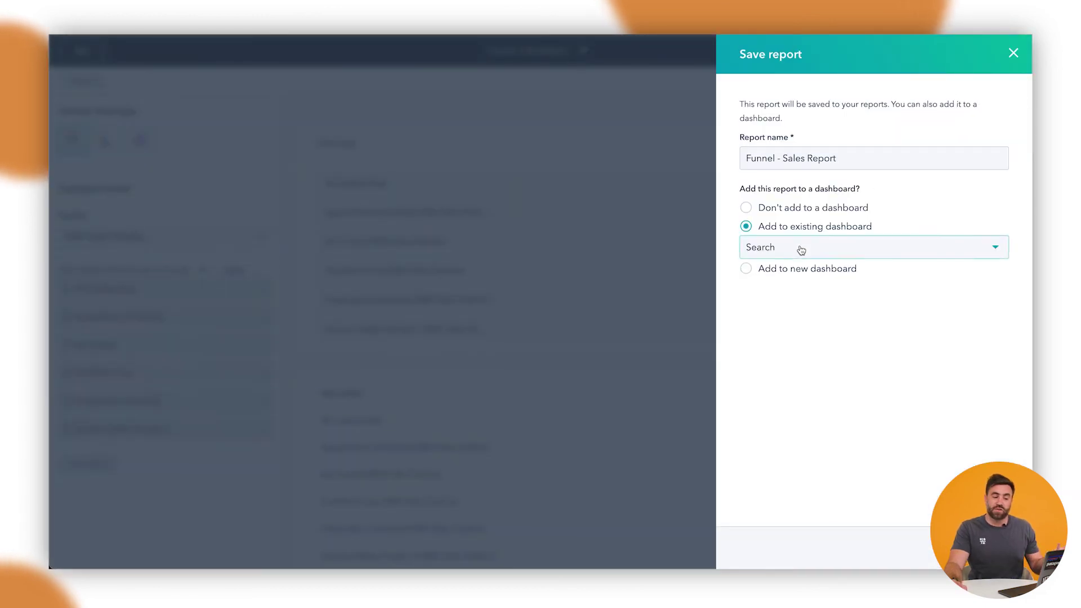